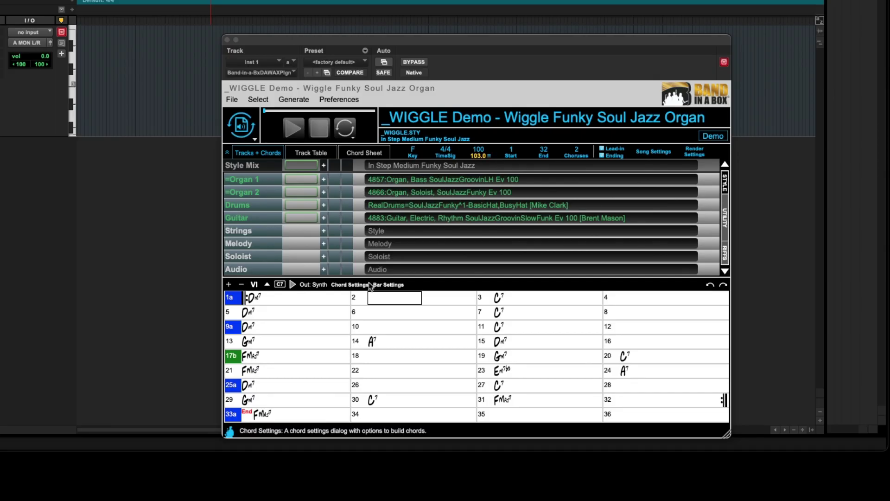
click(385, 286)
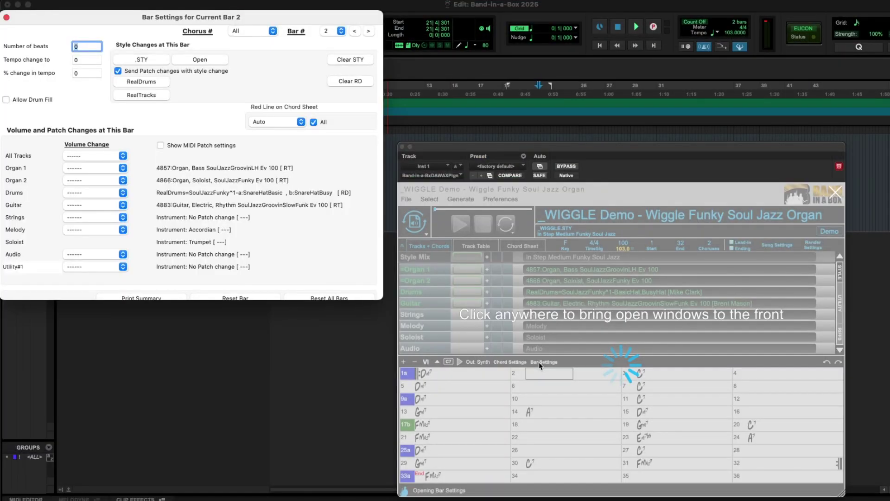
click(33, 267)
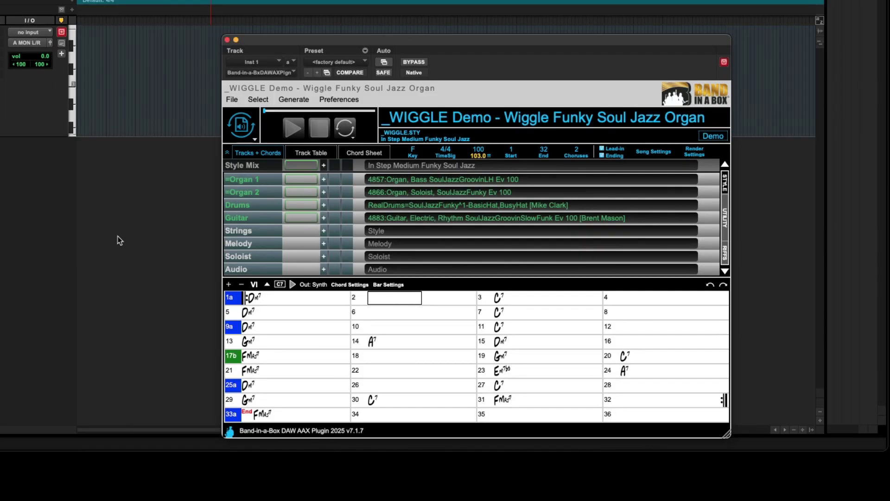
Step: Generate the Organ 1, Organ 2, Drums and Guitar tracks with the WAV Instructions option
click(255, 139)
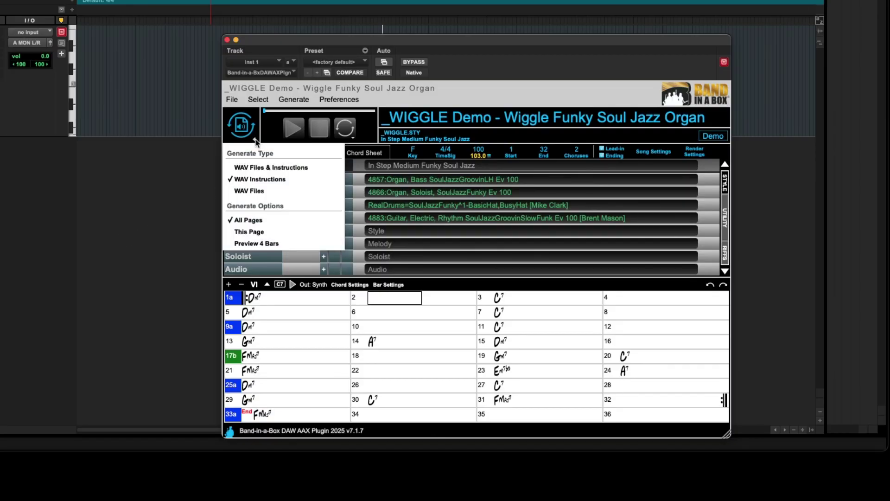
click(266, 182)
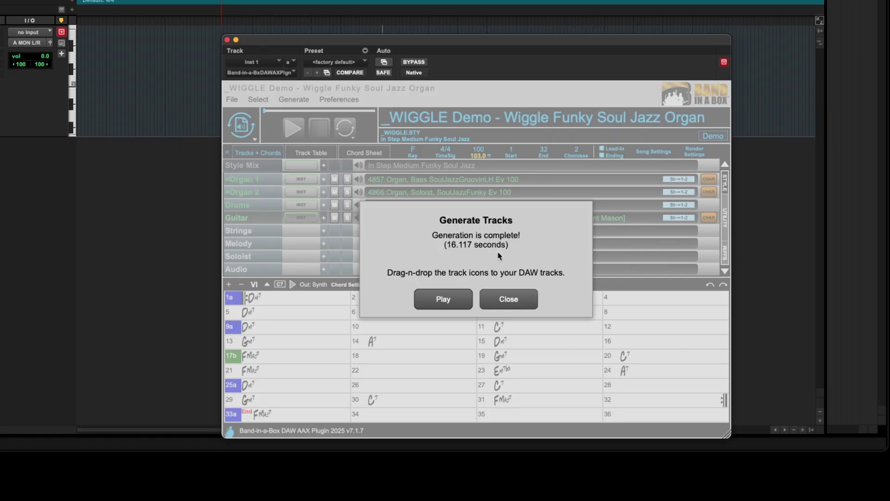
Step: Dismiss the generation-complete message, sync to the Pro Tools tempo of 103, and return to bar 1
click(502, 305)
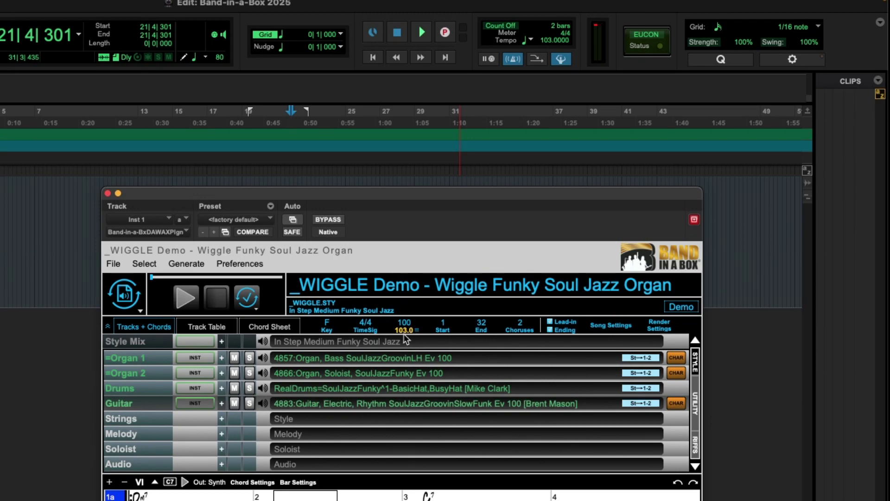
click(250, 298)
click(0, 199)
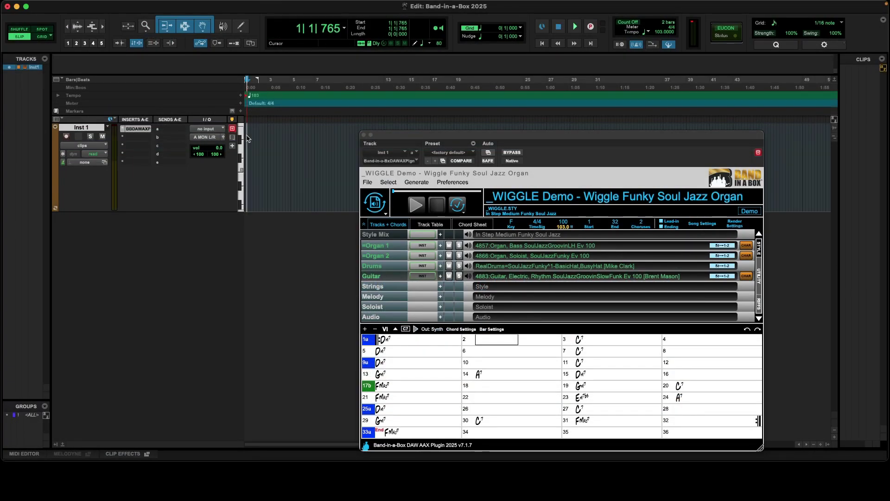
Step: Play the session, show volume levels for all four tracks, and raise Organ 2 to about +2.35 dB
key(space)
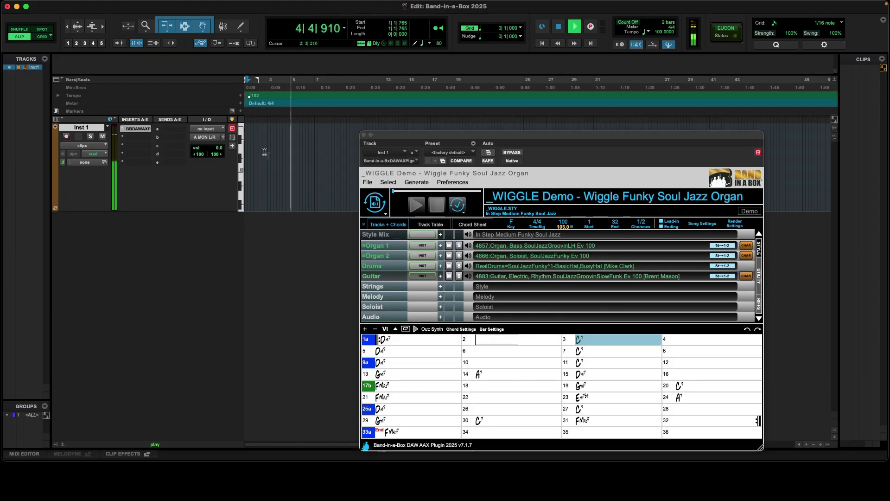
click(468, 255)
click(467, 246)
click(468, 265)
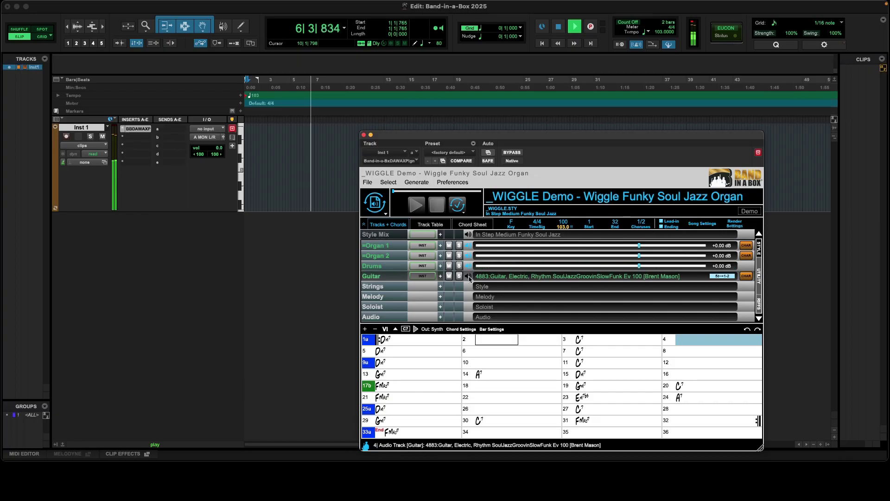
click(468, 276)
mouse_move(641, 258)
mouse_down()
mouse_move(655, 259)
mouse_move(645, 249)
mouse_up()
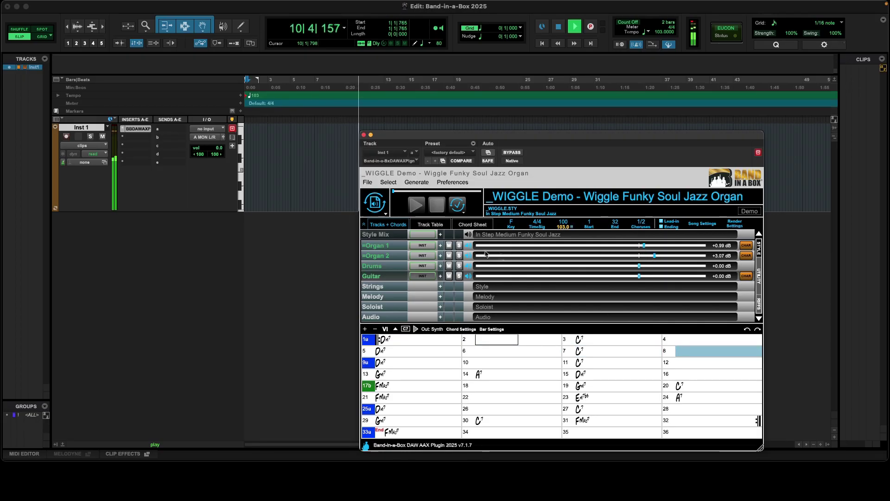
Step: Solo Organ 1 and raise it to +1.18 dB, then solo Organ 2 and Drums in turn
click(459, 245)
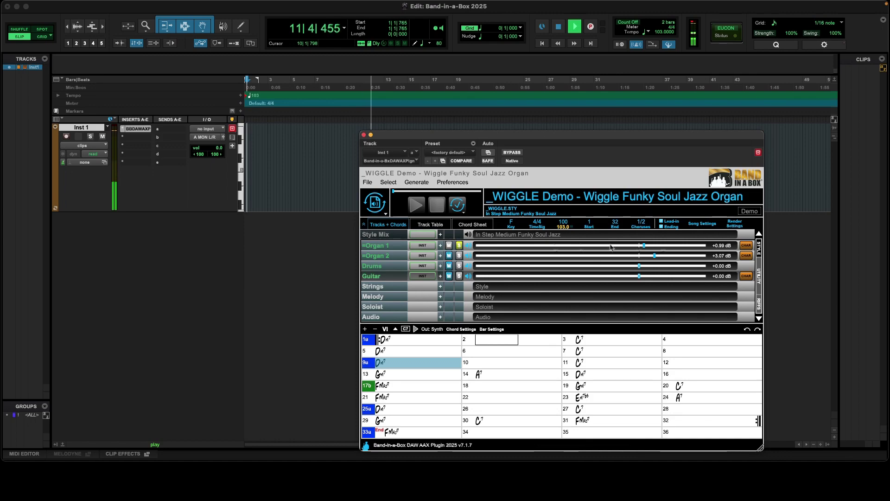
click(645, 249)
drag(645, 249, 646, 249)
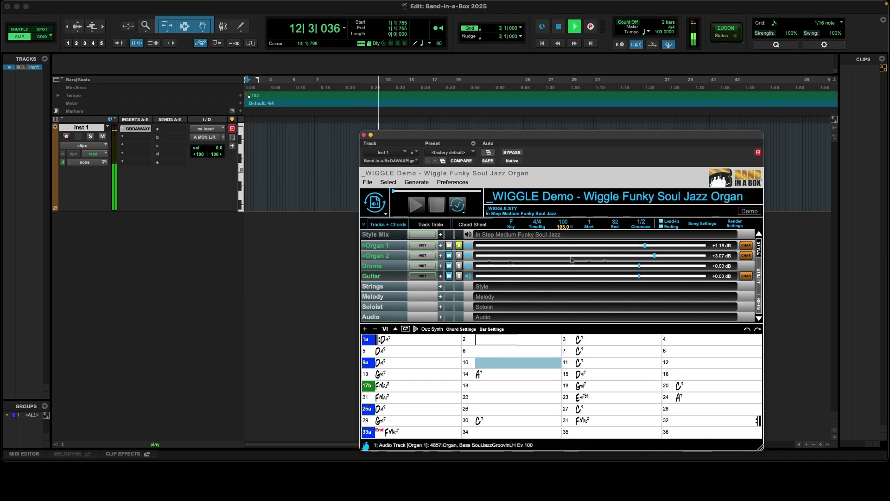
click(459, 255)
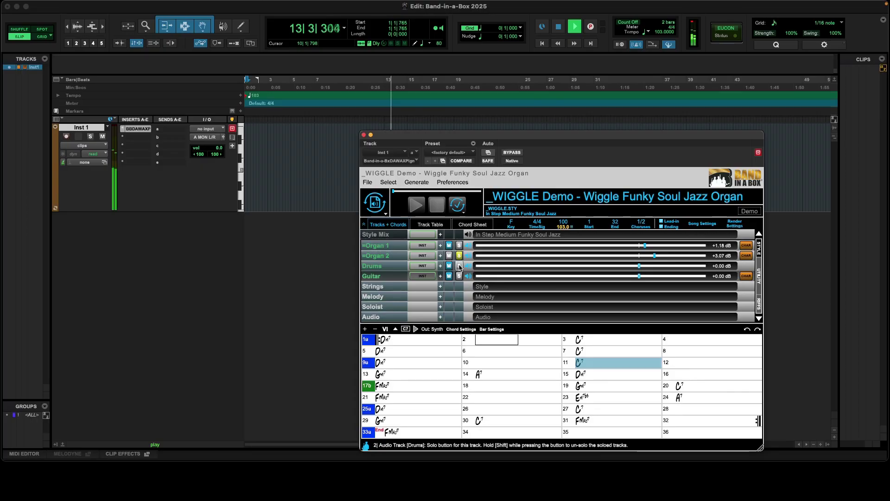
click(459, 266)
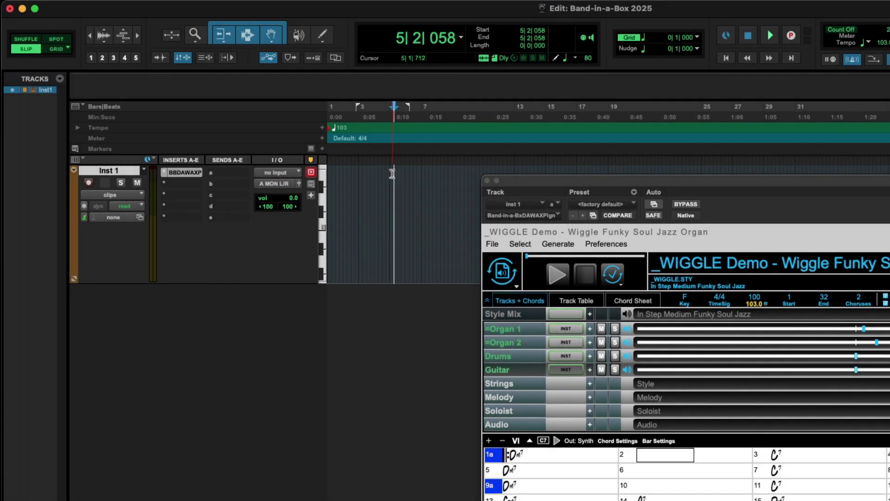
Step: Insert a 106 bpm tempo change at the playhead using Tempo Operations
mouse_move(236, 6)
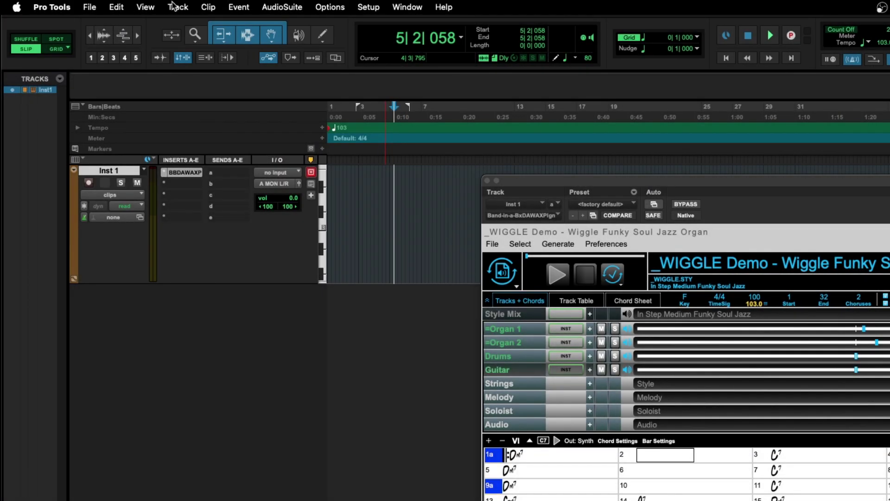
click(238, 6)
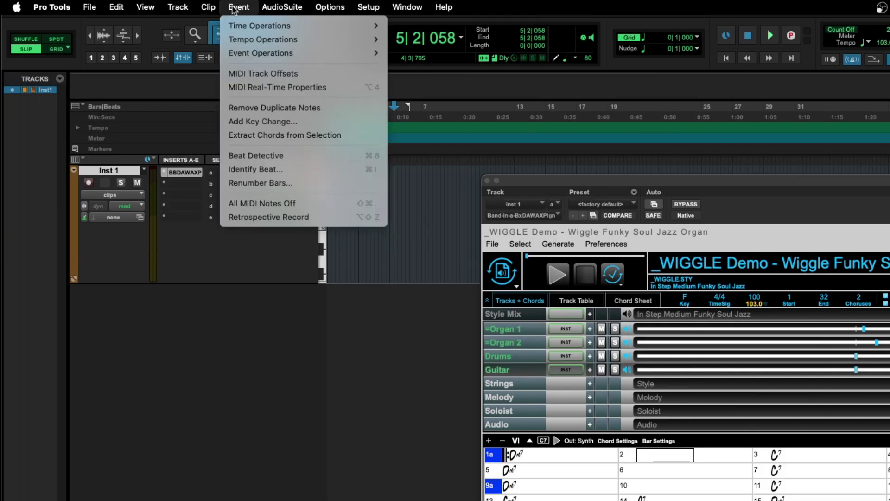
mouse_move(277, 41)
click(414, 41)
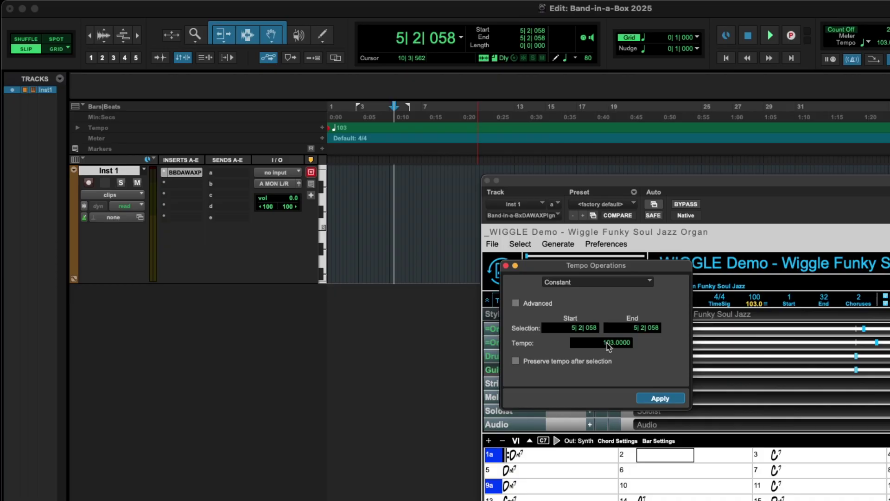
double_click(607, 344)
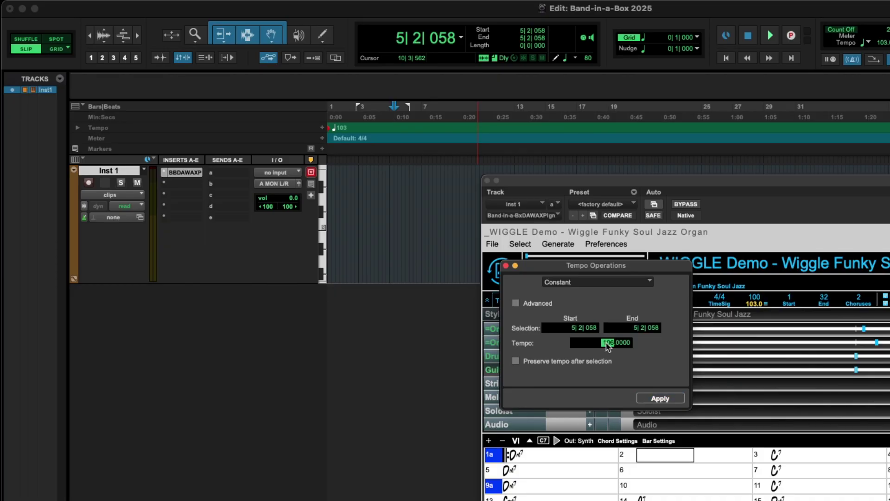
click(665, 401)
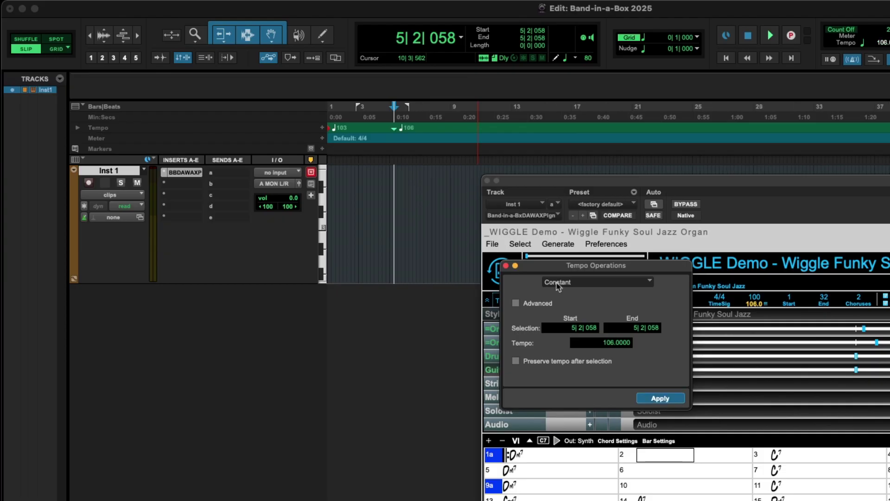
Step: Add tempo changes of 108 at bar 7 and 120 at bar 10, then return to bar 3
click(426, 174)
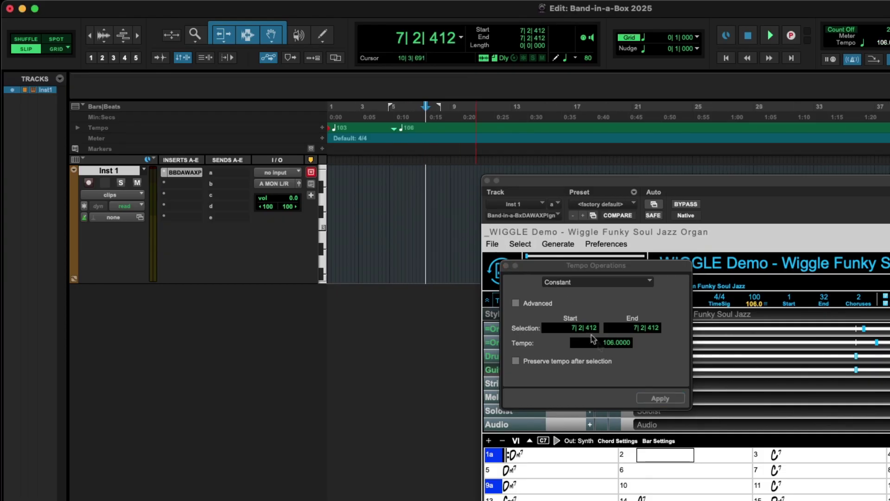
double_click(607, 343)
text(108)
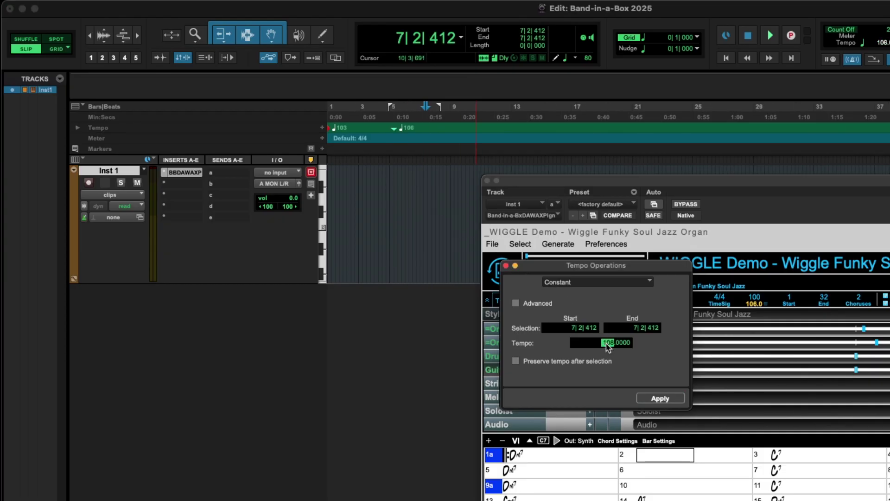
click(670, 398)
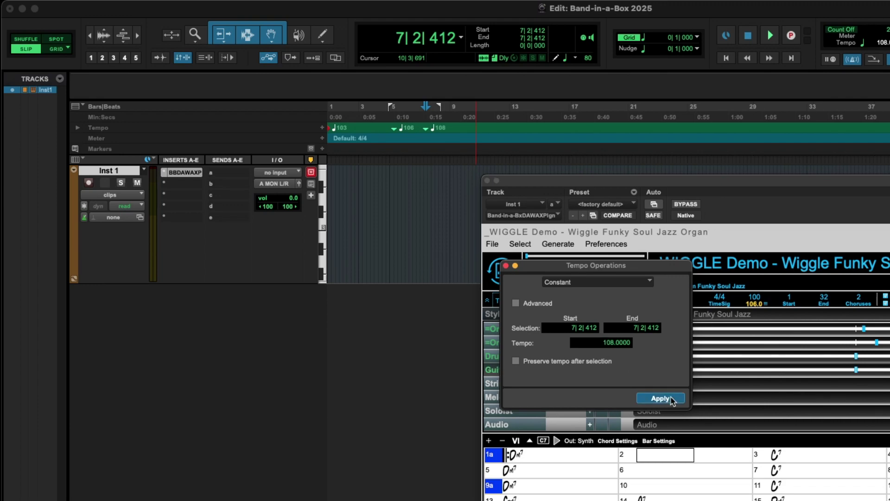
click(470, 179)
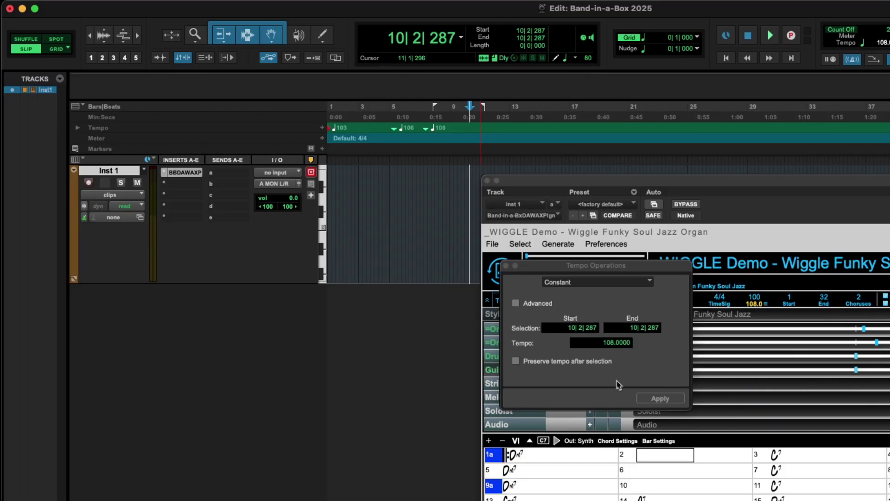
double_click(609, 343)
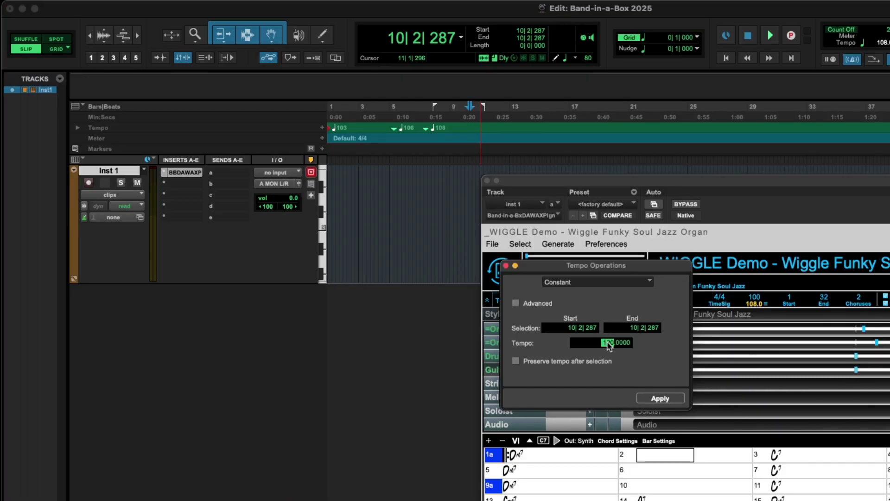
click(656, 394)
click(364, 175)
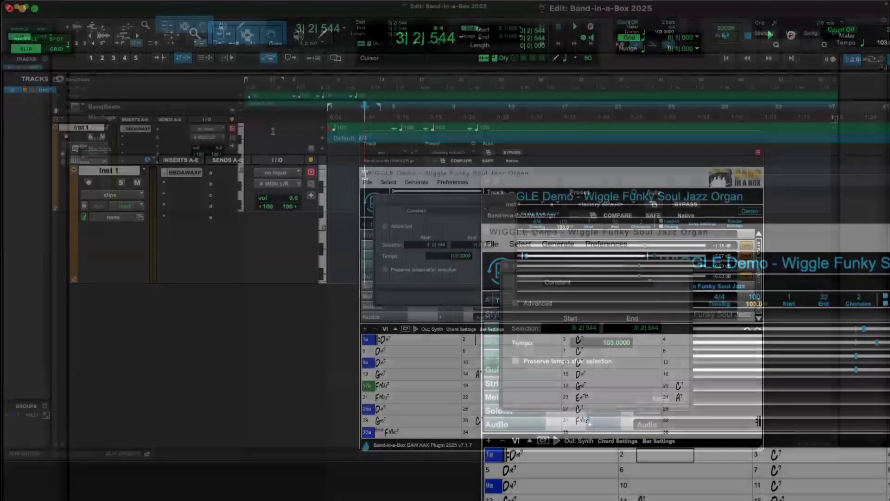
Step: Play from bar 3 and close Tempo Operations so the plugin follows the tempo changes to 120
key(space)
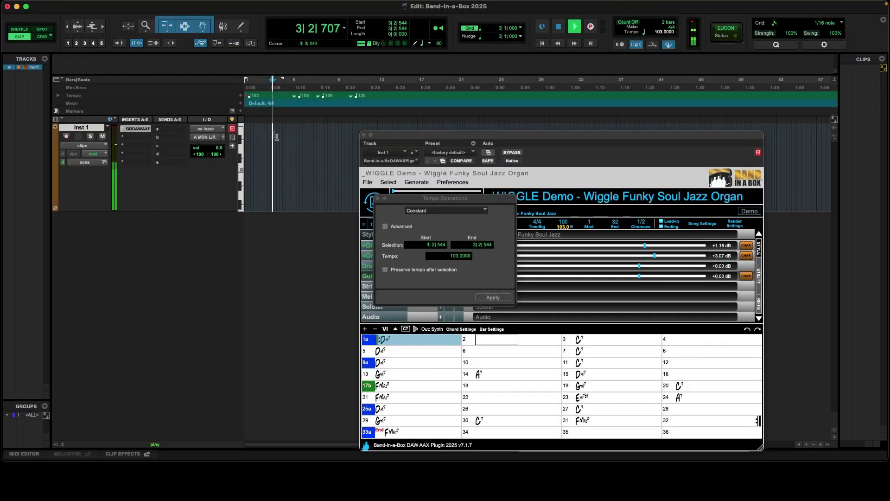
click(379, 198)
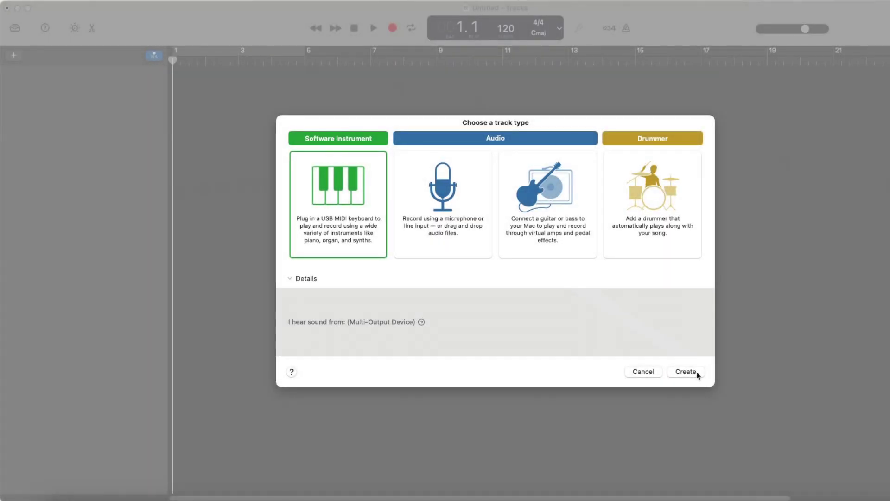
Step: Add a Classic Electric Piano instrument track and load the Band-in-a-Box DAW AU Plugin in stereo
click(697, 373)
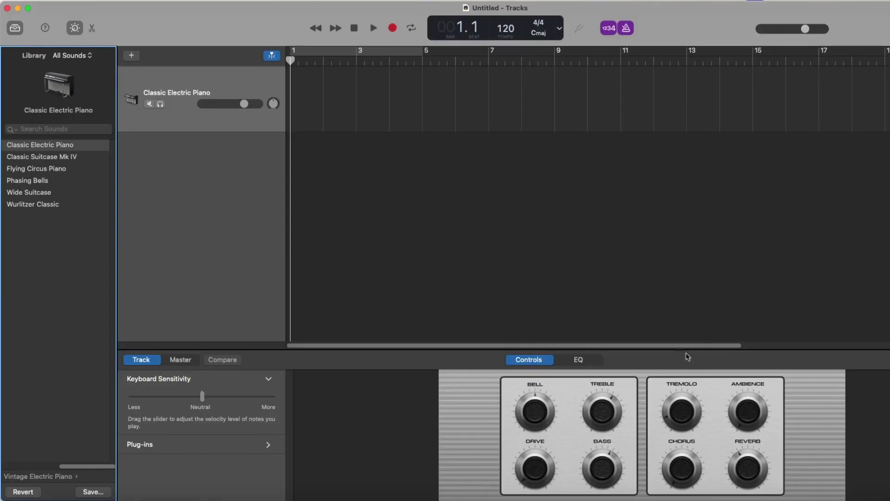
click(162, 445)
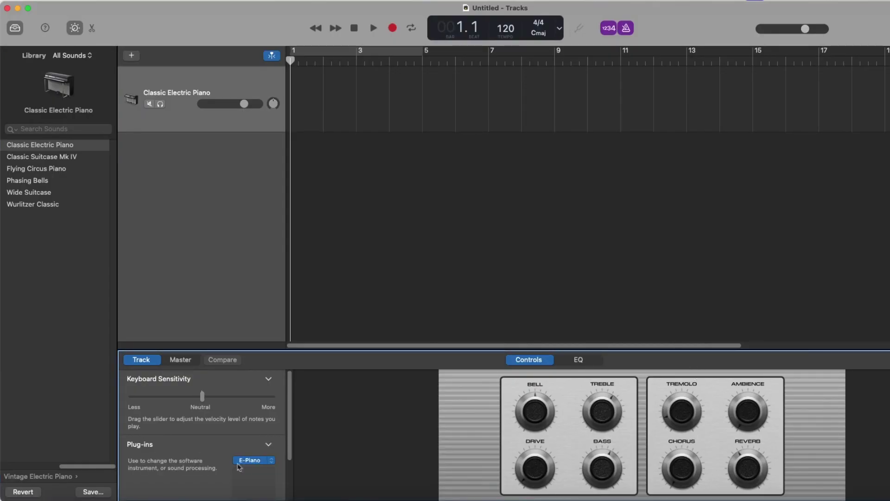
click(273, 461)
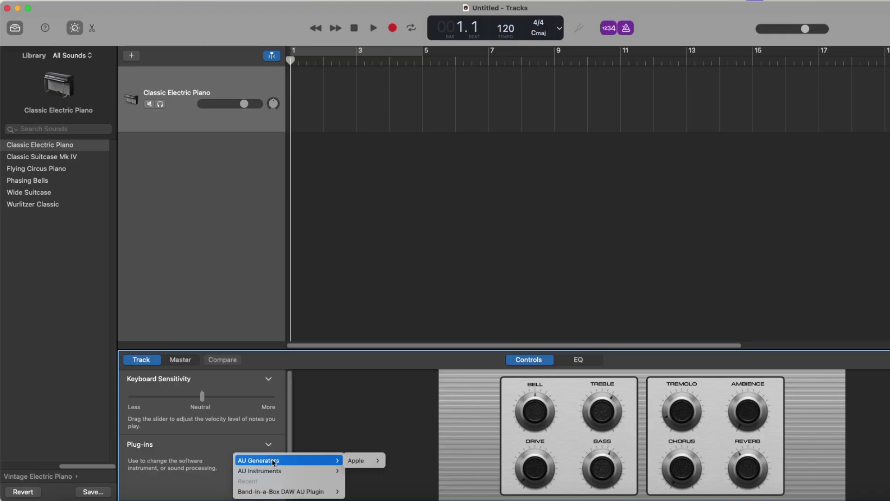
mouse_move(324, 493)
click(356, 492)
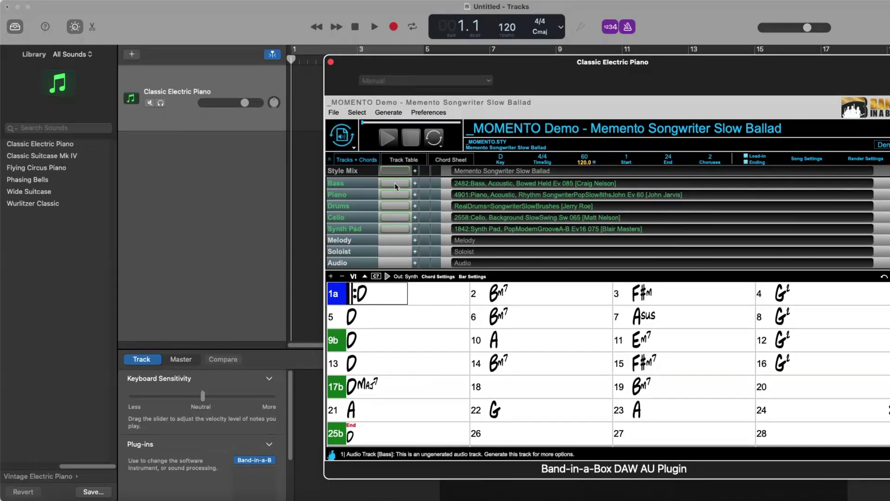
Step: Generate all tracks as WAV, drag the Bass WAV onto a new GarageBand track, and play
drag(394, 182, 411, 237)
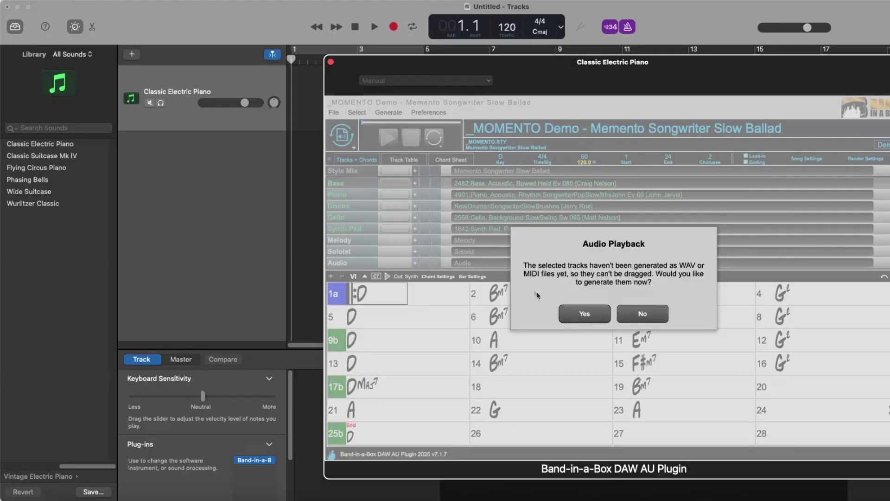
click(582, 314)
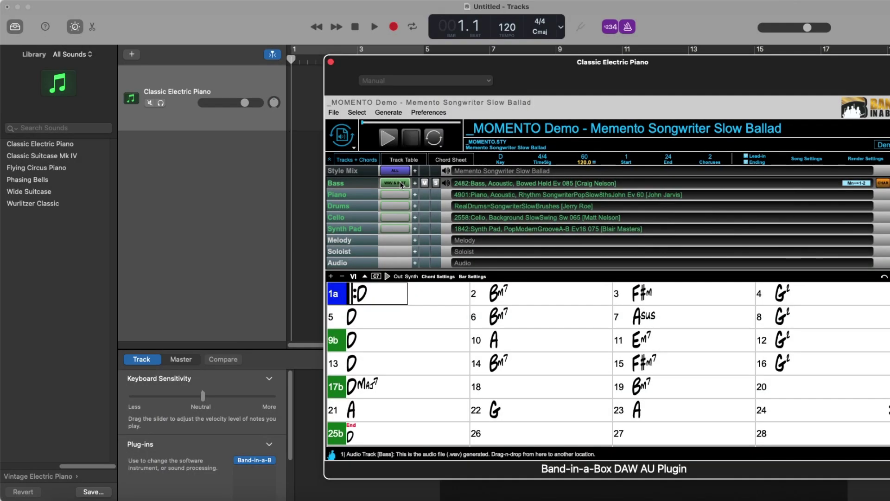
drag(401, 184, 236, 186)
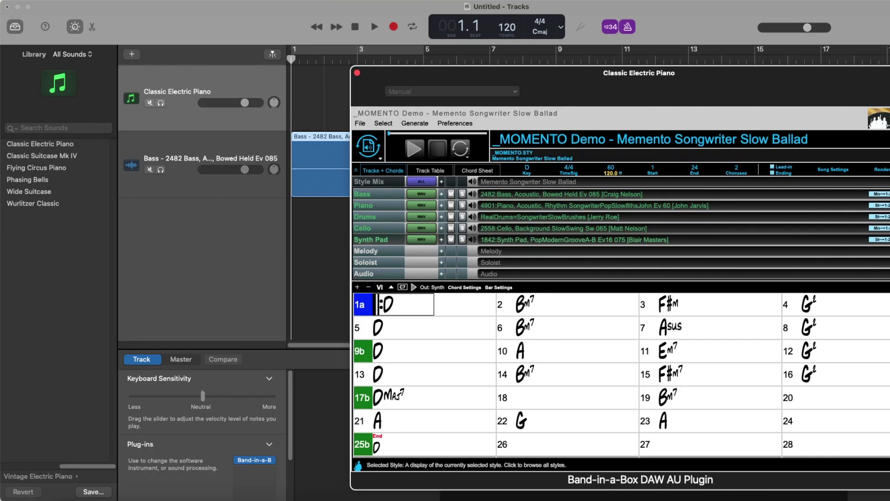
click(414, 149)
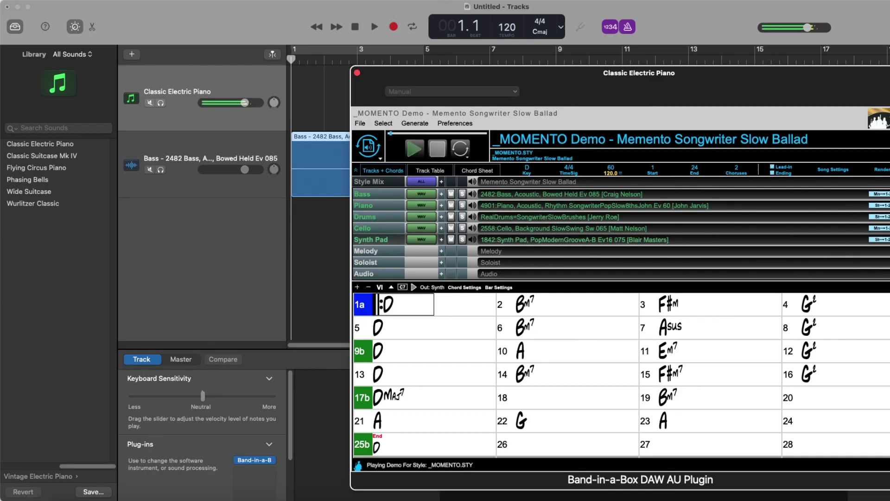